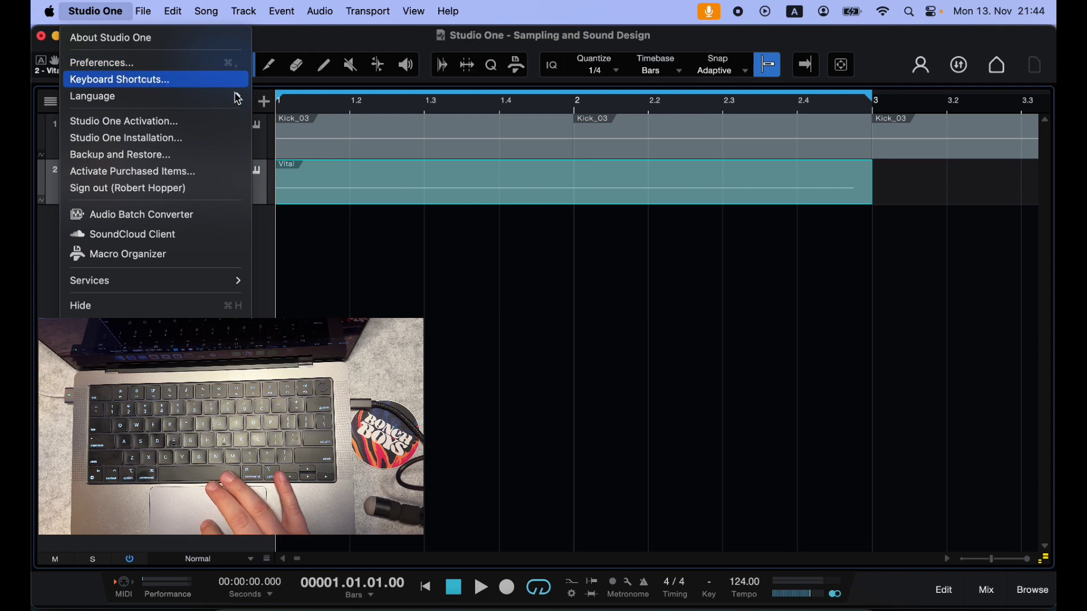
Step: Show and hide the note editor for the Vital part, and do the same with the mixer
click(475, 21)
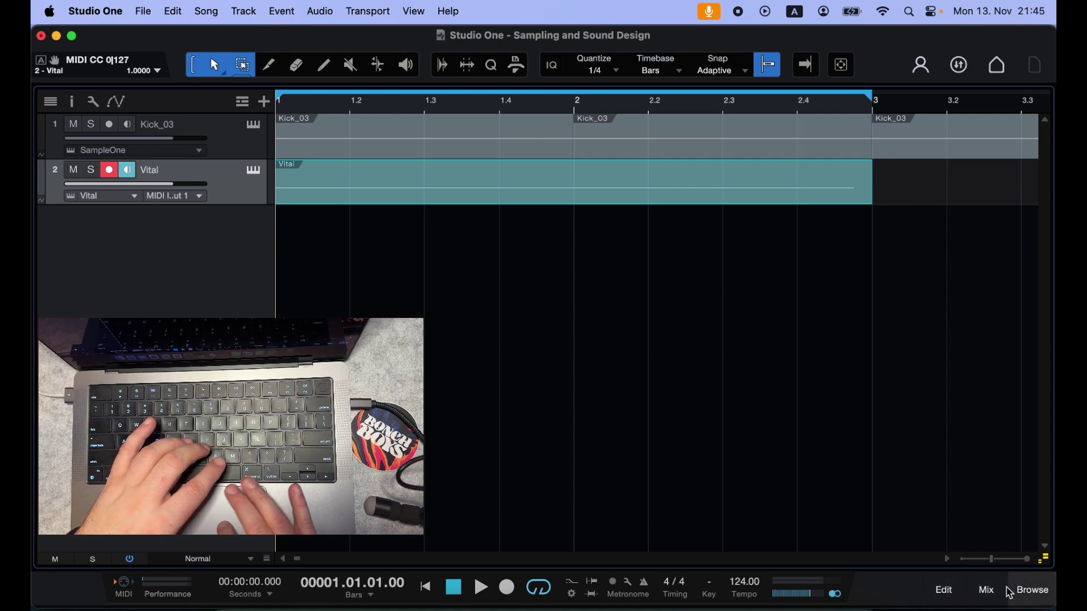
click(937, 597)
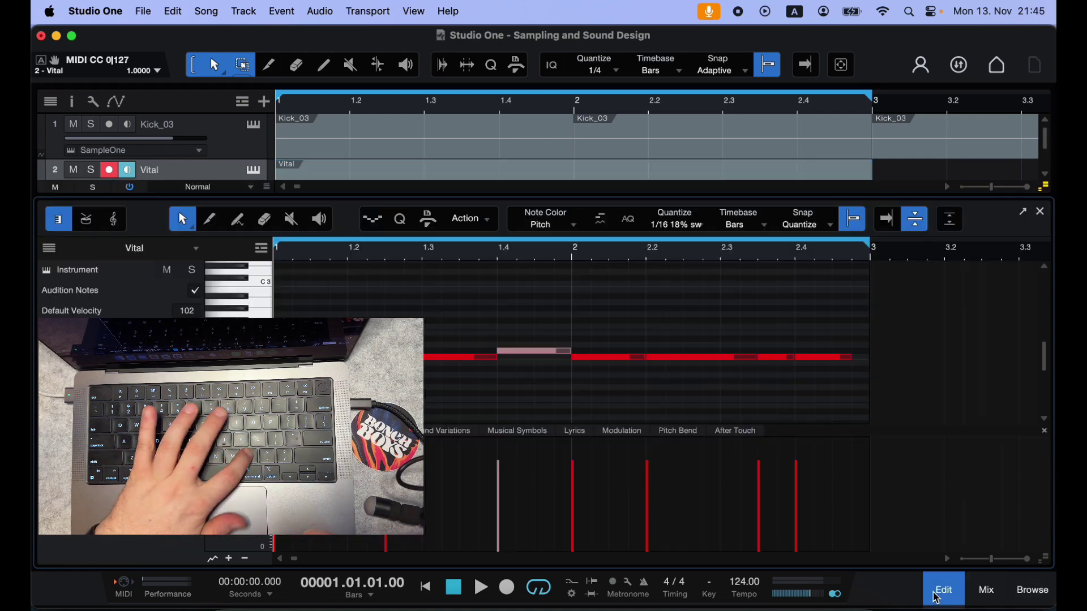
click(937, 597)
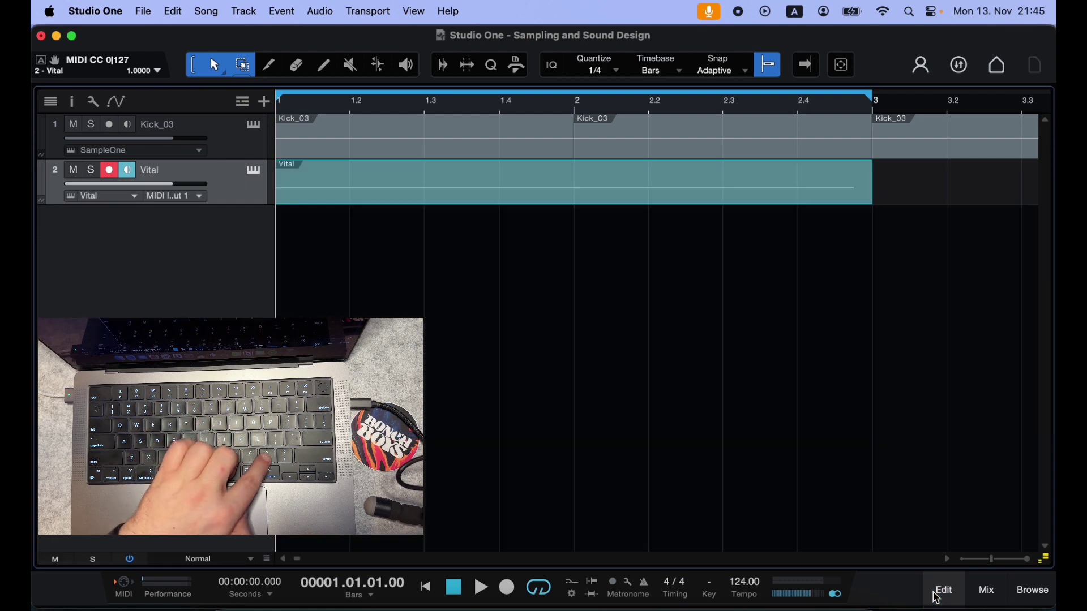
key(F3)
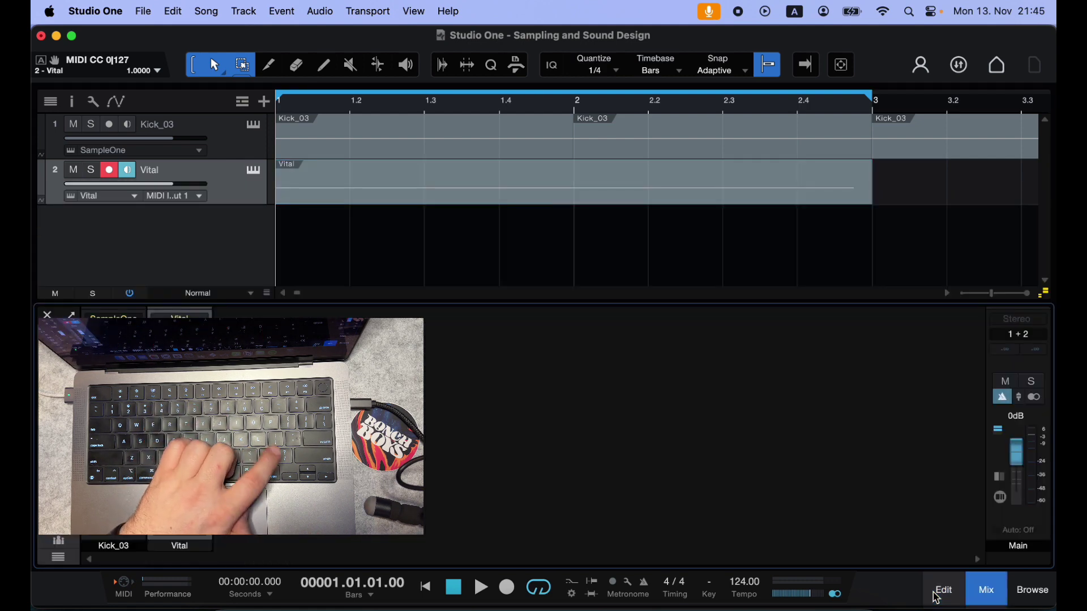
key(F3)
Step: Show the browser beside the arrangement and hide it again, repeating this twice
key(F5)
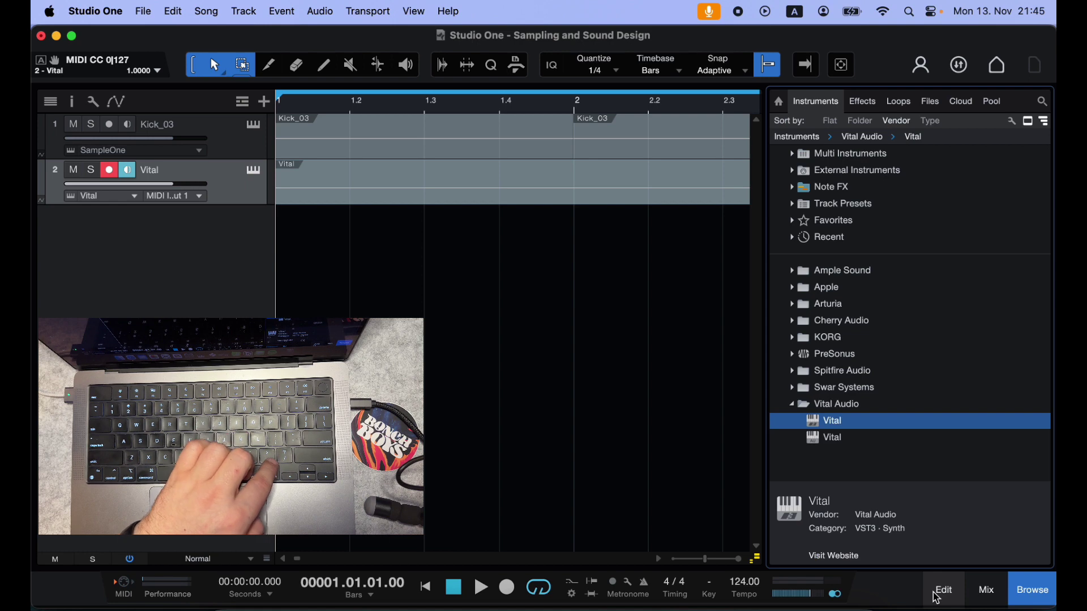
key(F5)
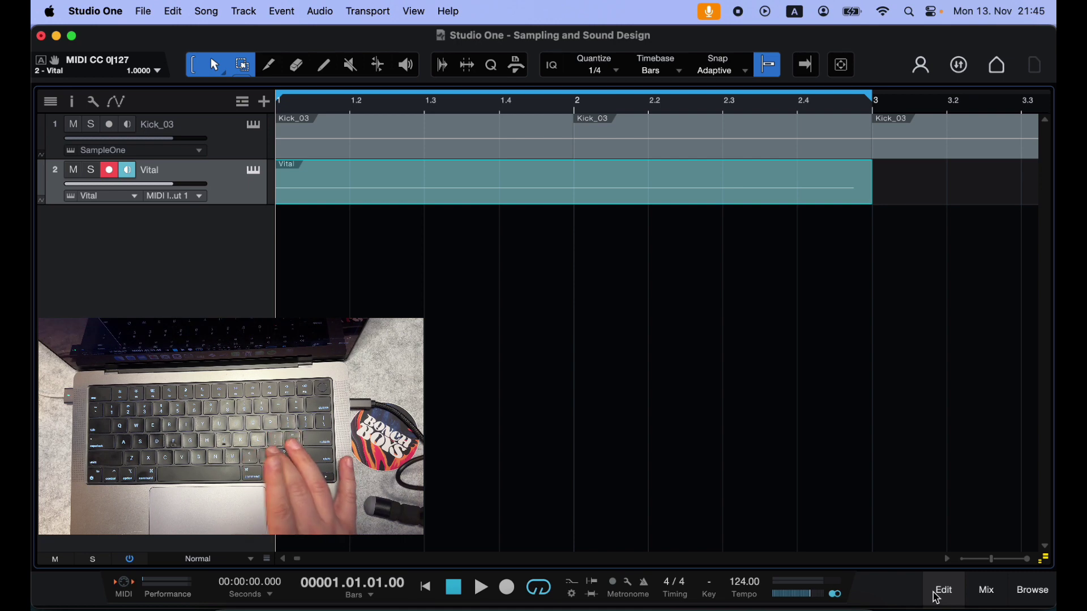
key(F5)
key(F5)
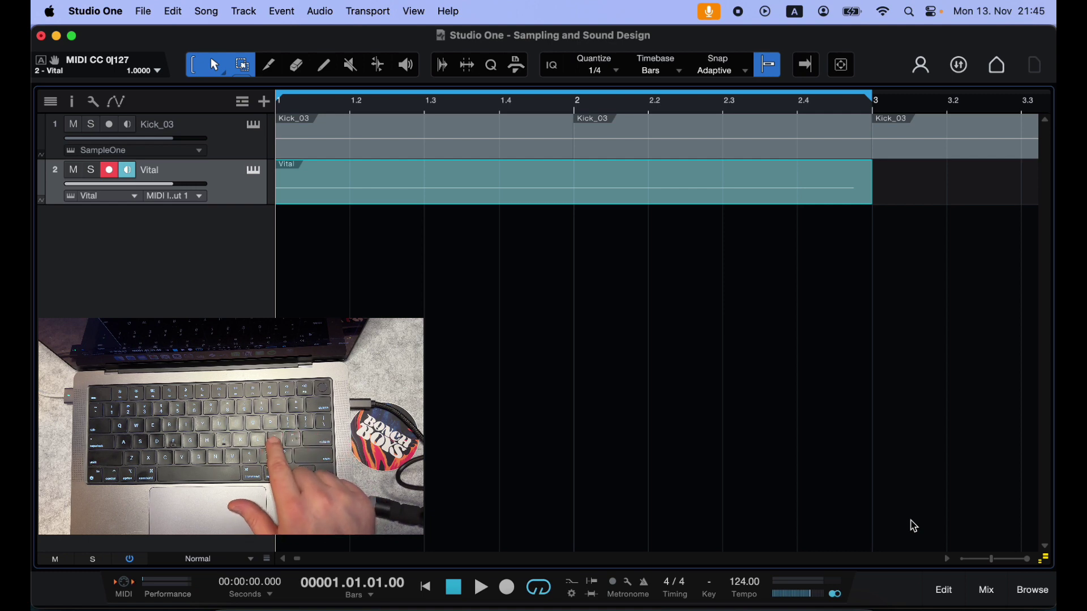
Step: Move the playhead back and forth in one-bar jumps between the song start and bar 3, ending at bar 3
key(semicolon)
key(semicolon)
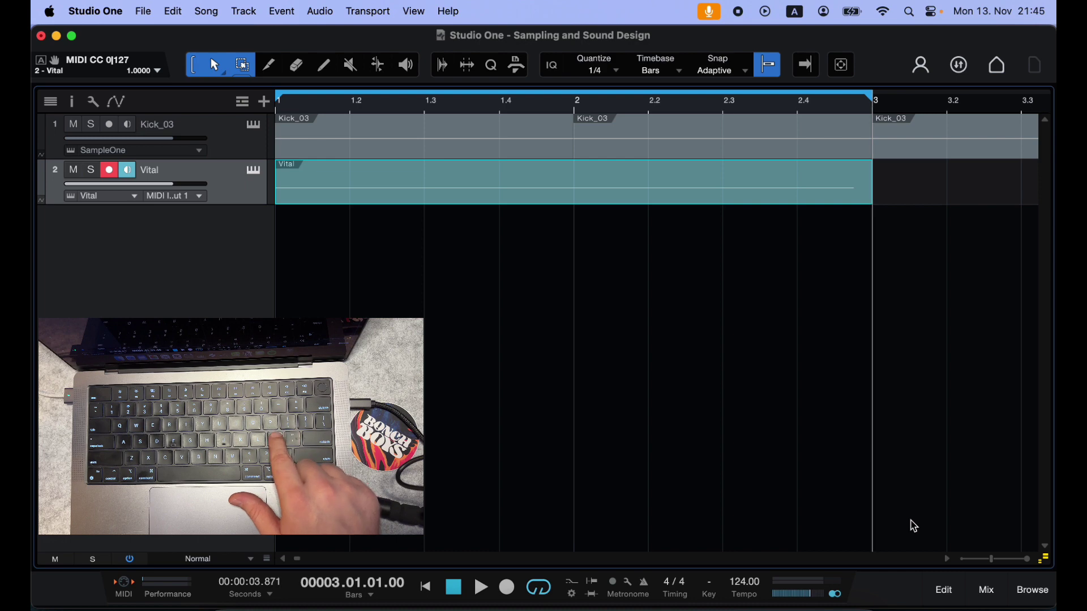
key(l)
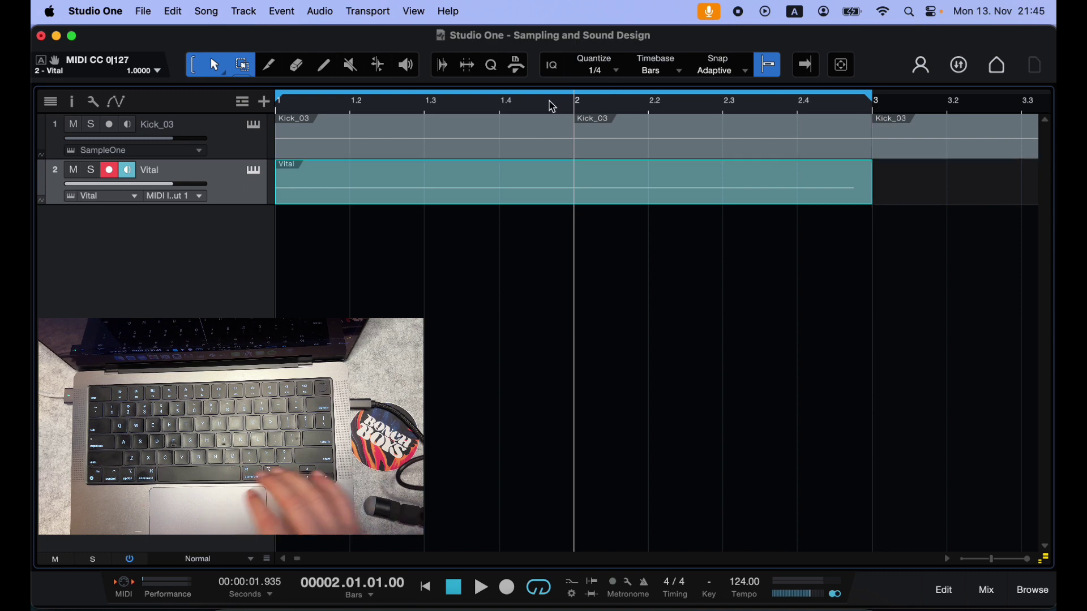
key(Home)
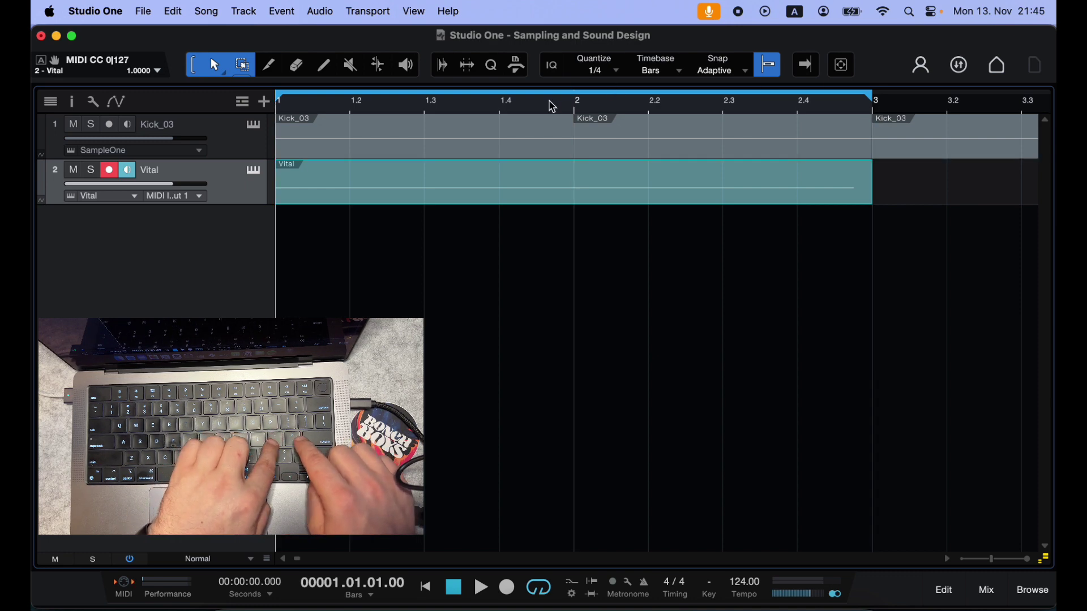
key(Right)
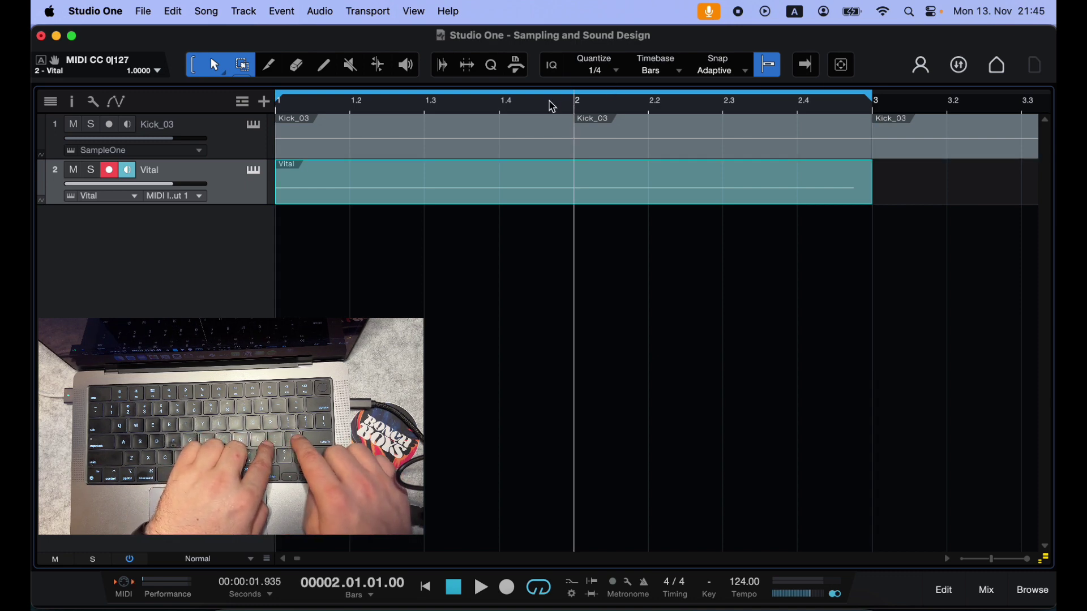
key(Home)
key(Right)
key(Right)
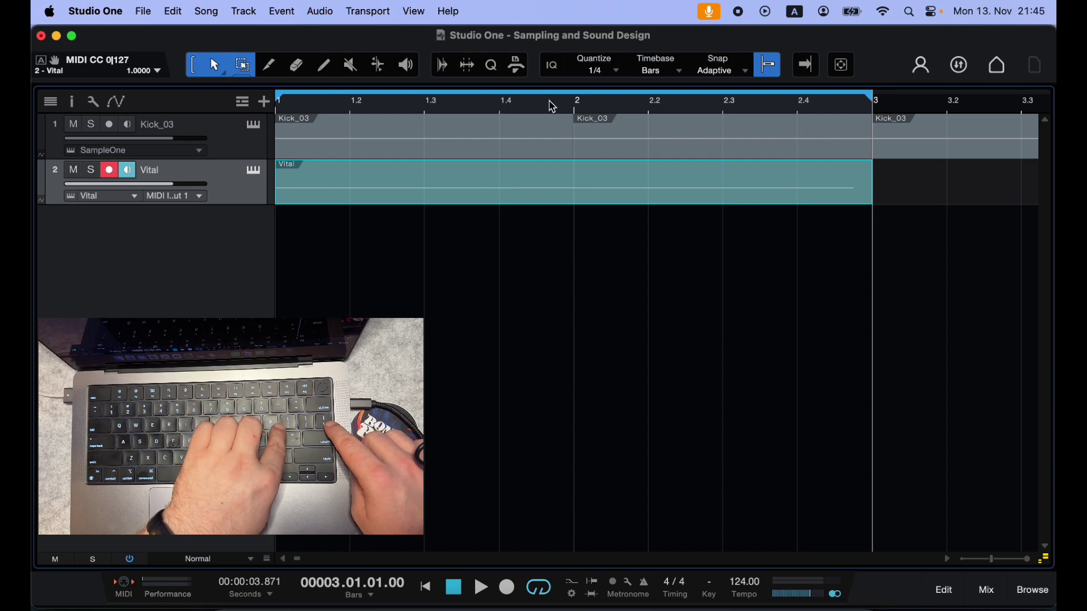
Step: Show and hide the Quantize settings above the arrangement
key(alt+q)
key(alt+q)
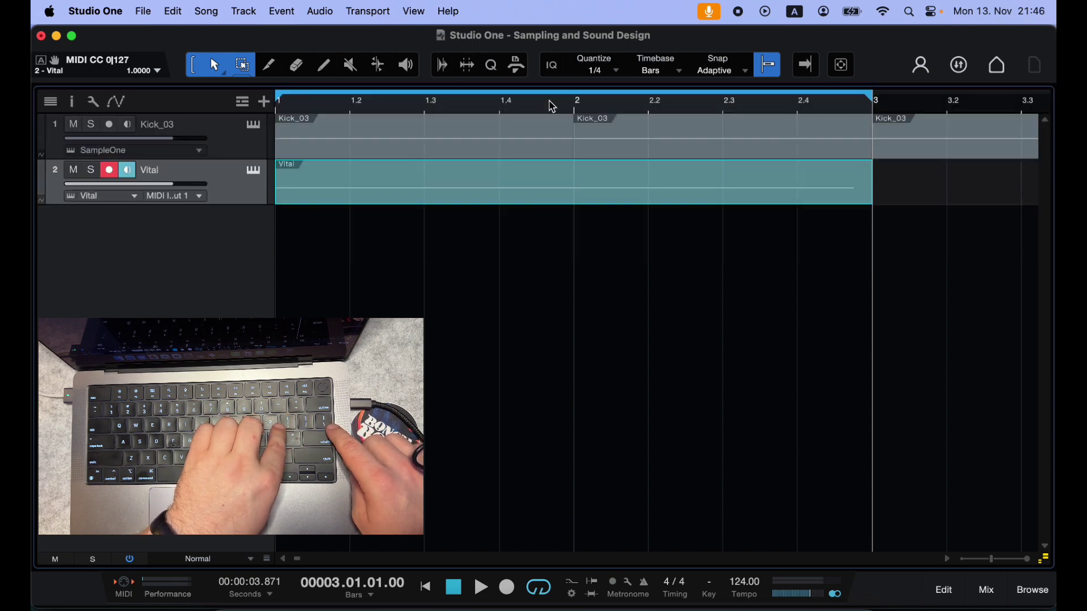
click(493, 71)
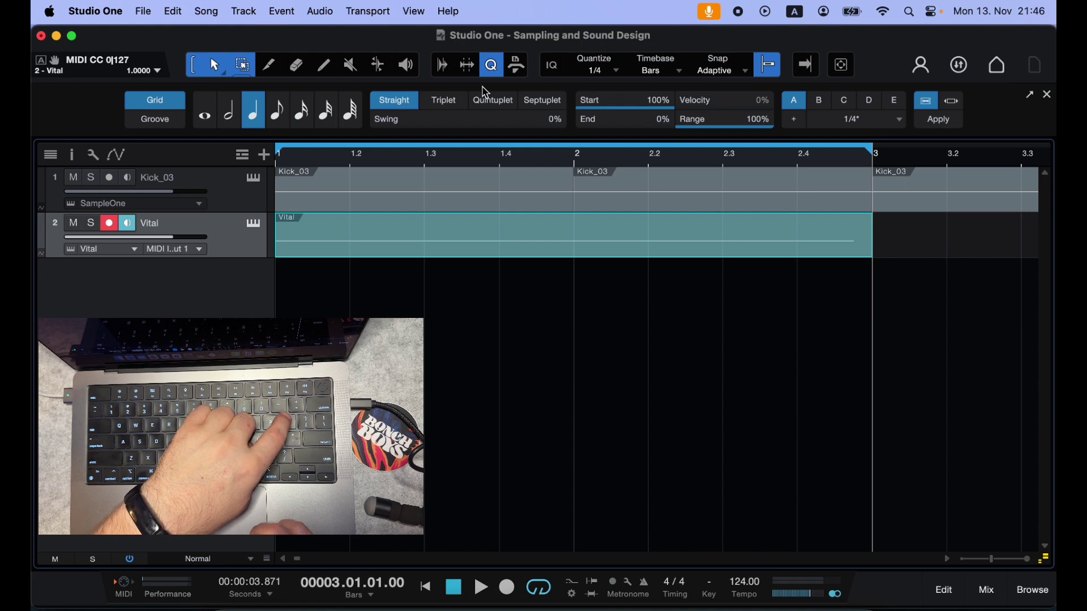
key(i)
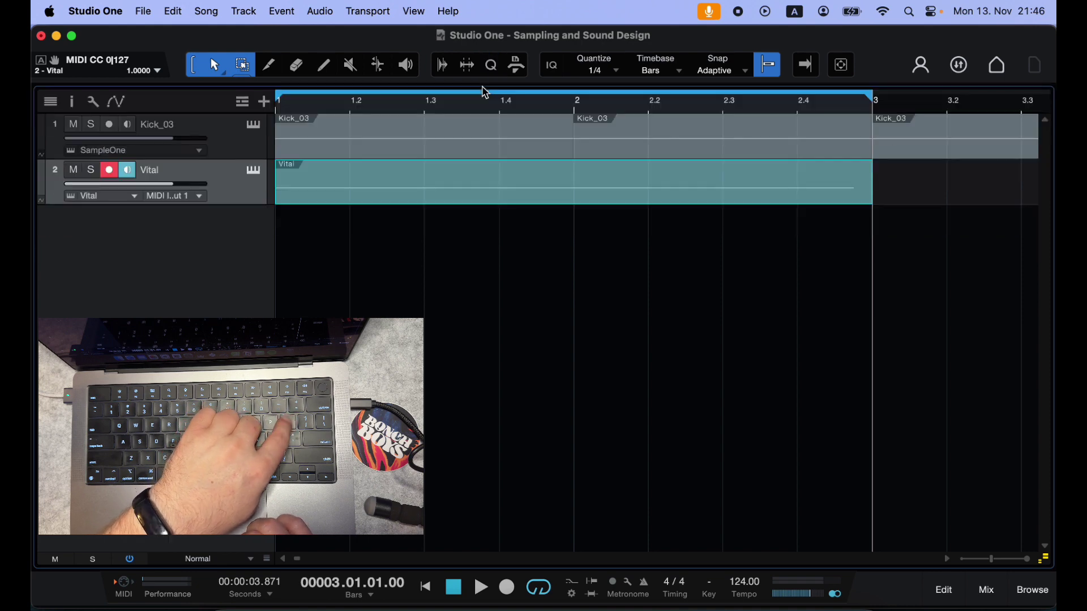
key(i)
key(i)
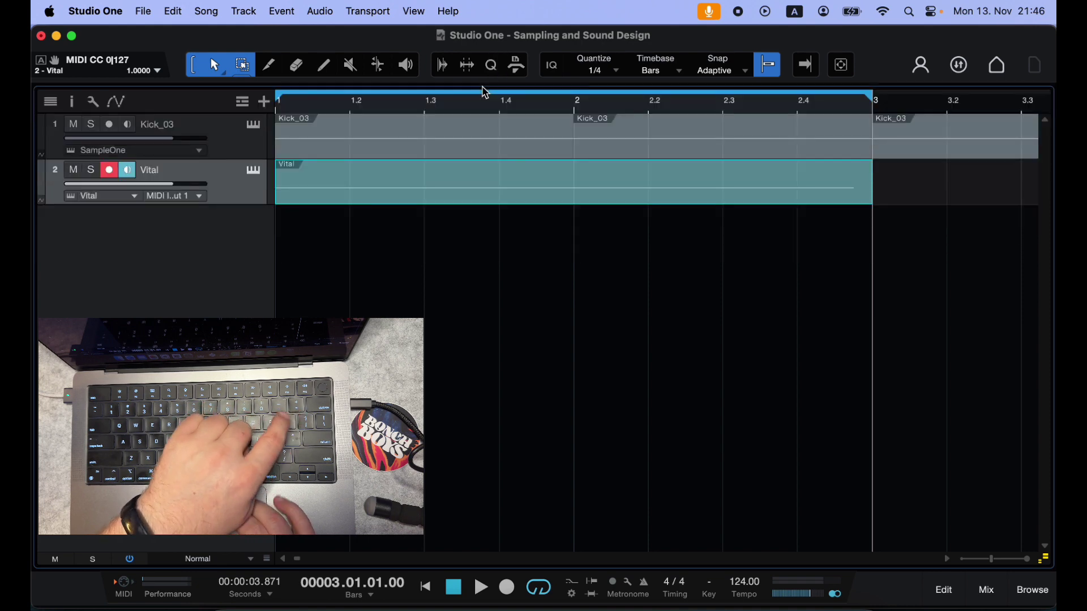
key(n)
key(n)
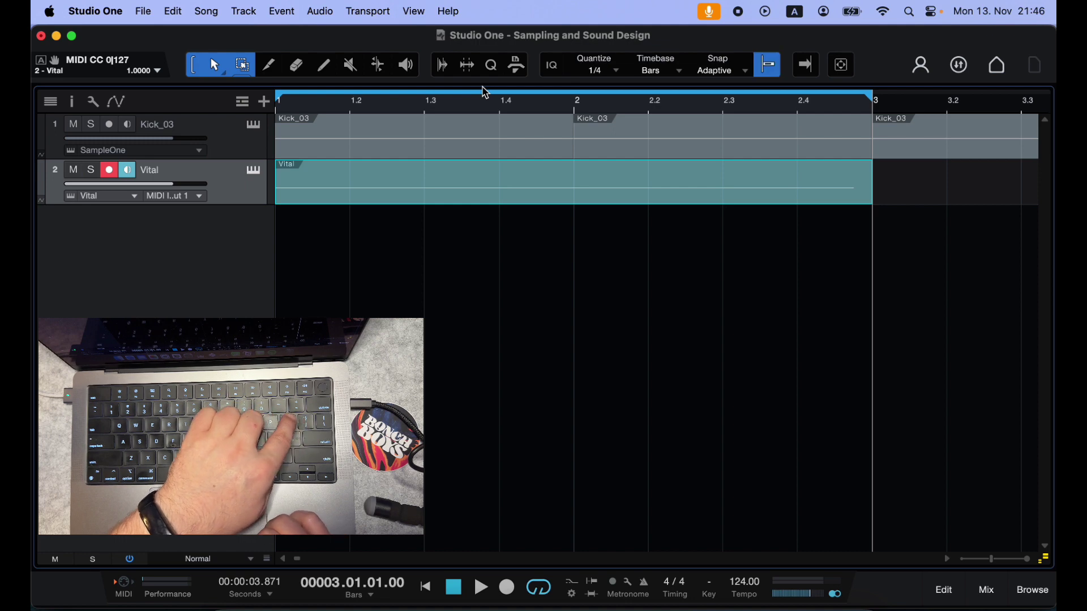
key(n)
key(n)
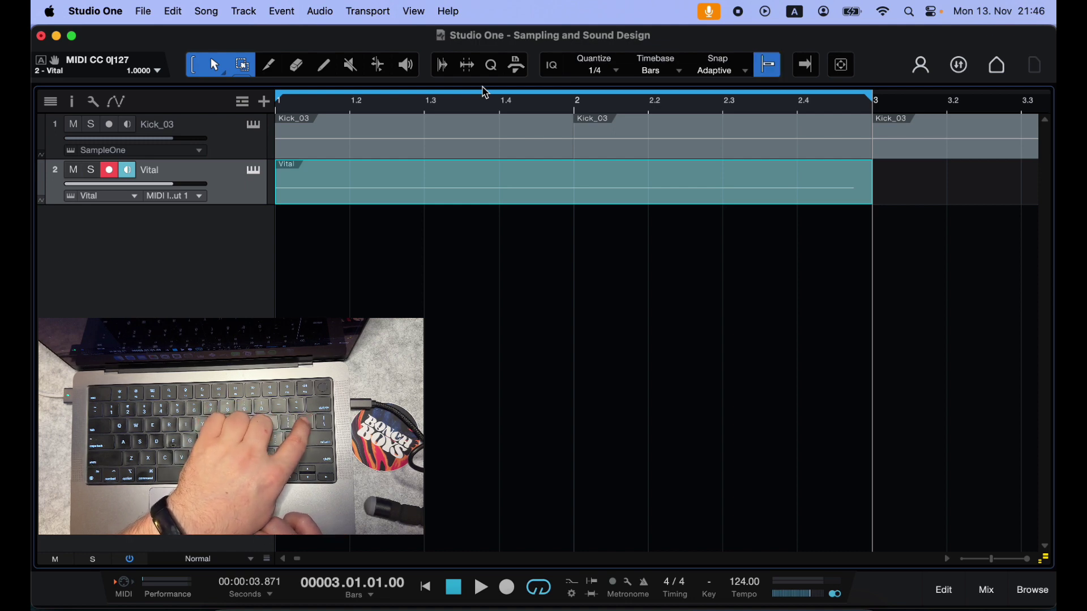
key(n)
key(n)
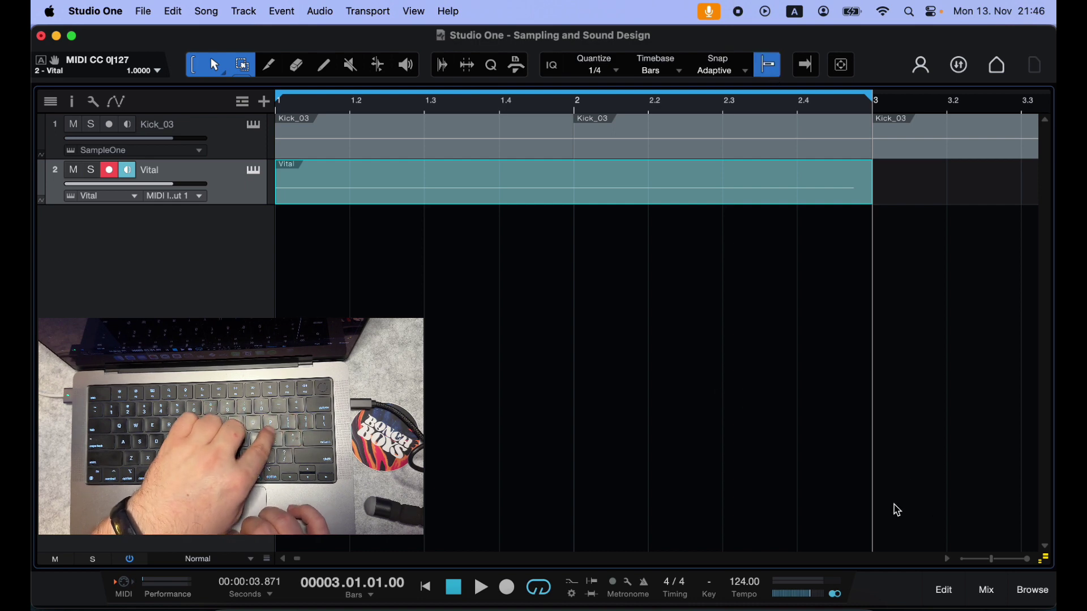
Step: Open the Vital part in the note editor, select the note at 1.4, toggle snapping off and on, and close the editor
key(F2)
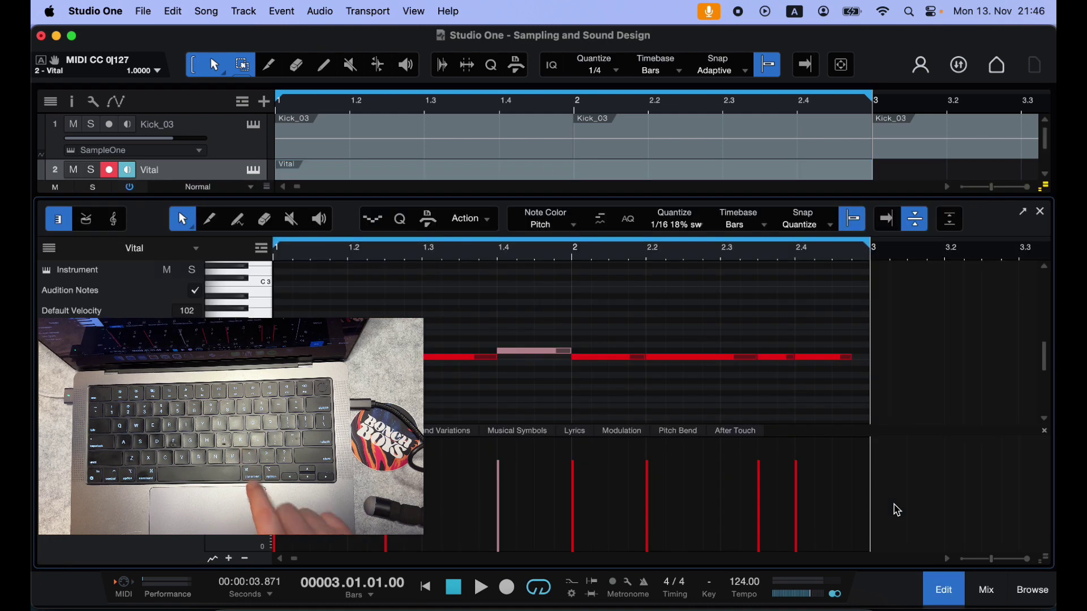
click(548, 359)
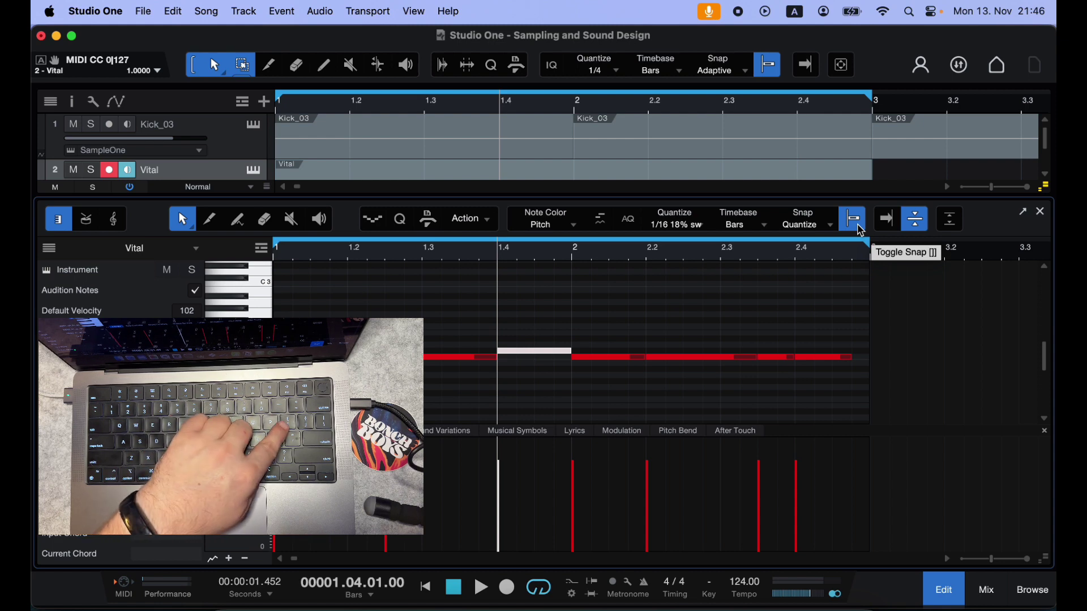
key(bracketleft)
key(bracketleft)
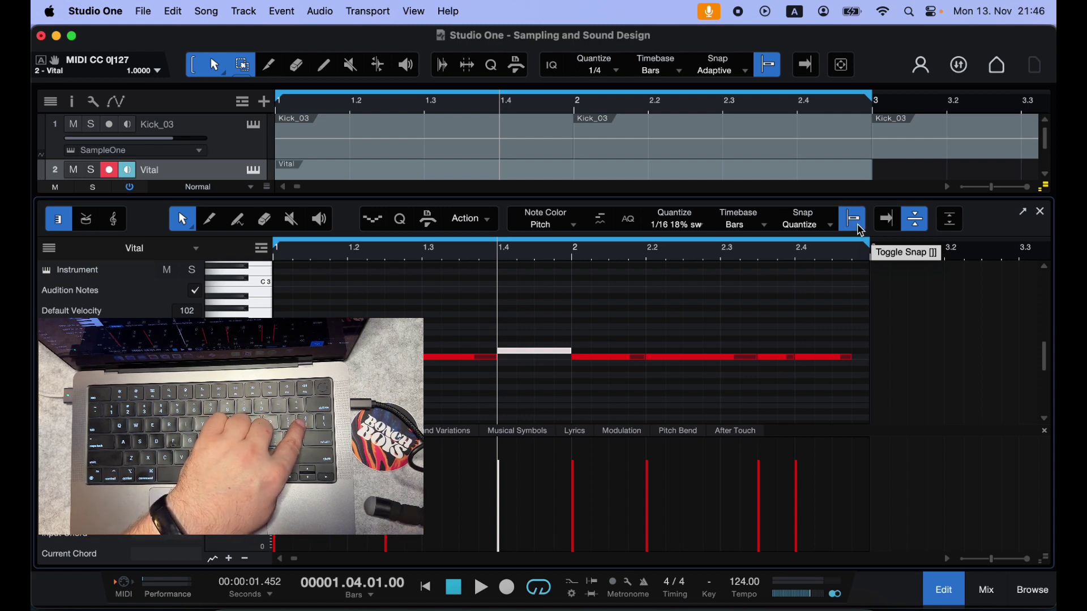
key(bracketleft)
key(bracketleft)
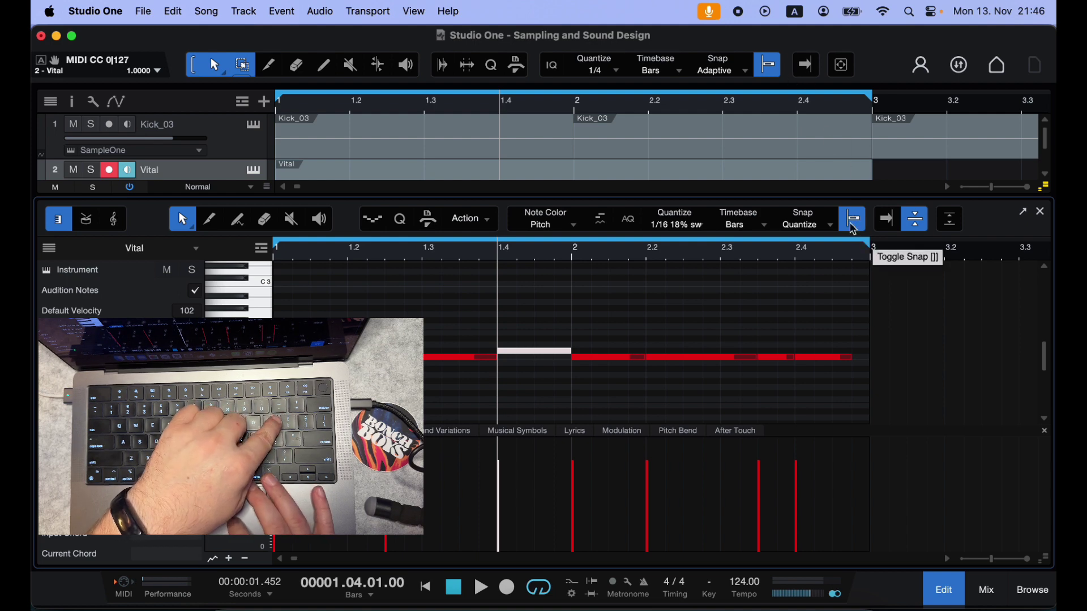
key(bracketleft)
key(bracketleft)
key(bracketleft)
key(bracketleft)
key(bracketleft)
key(bracketleft)
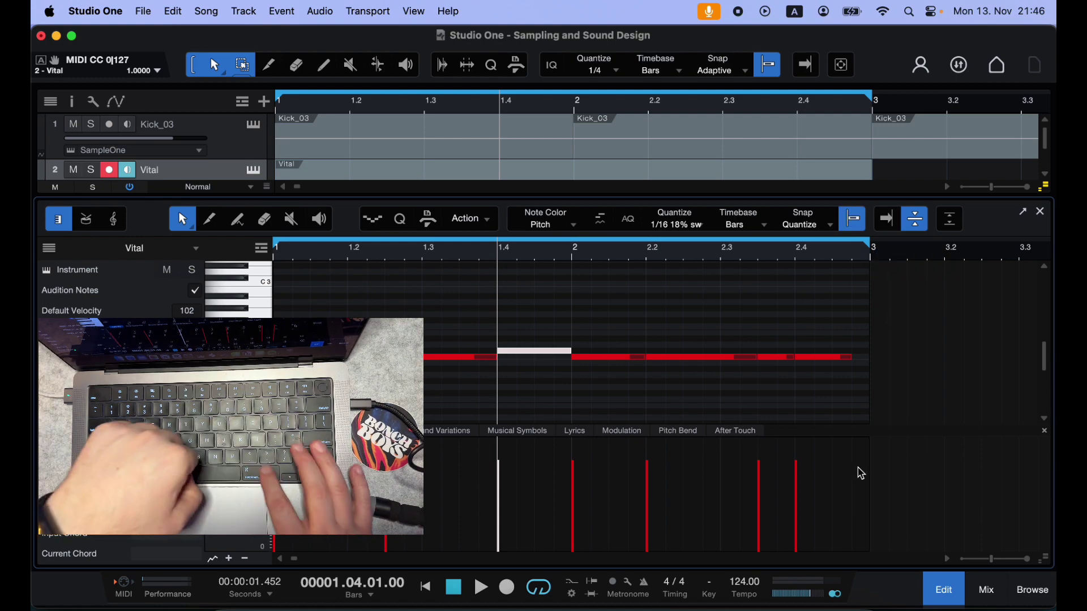
key(F2)
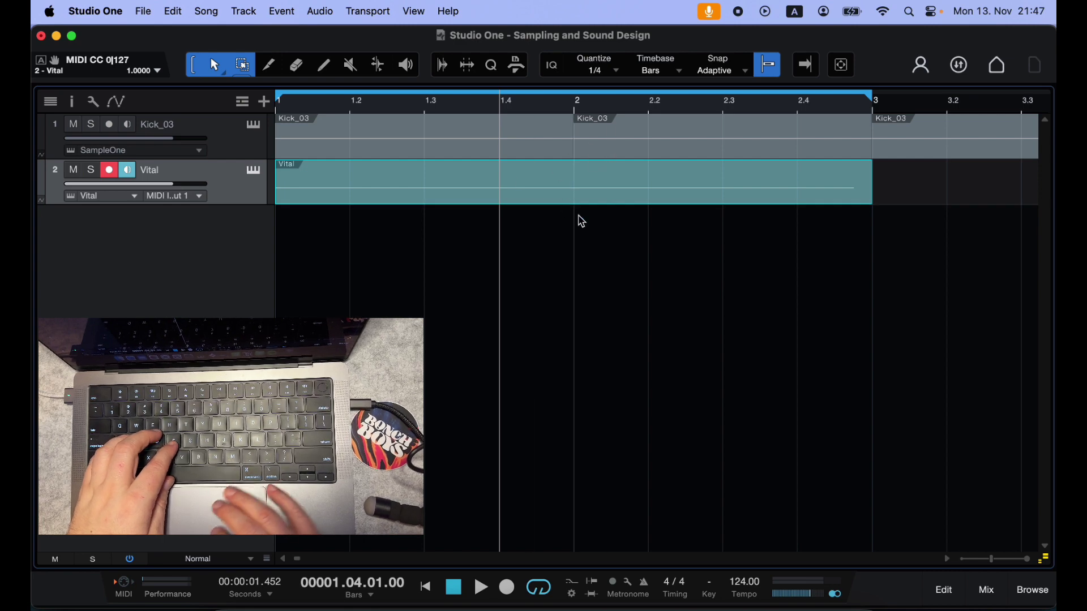
Step: Toggle Autoscroll on and off for the arrangement, leaving it switched off
key(f)
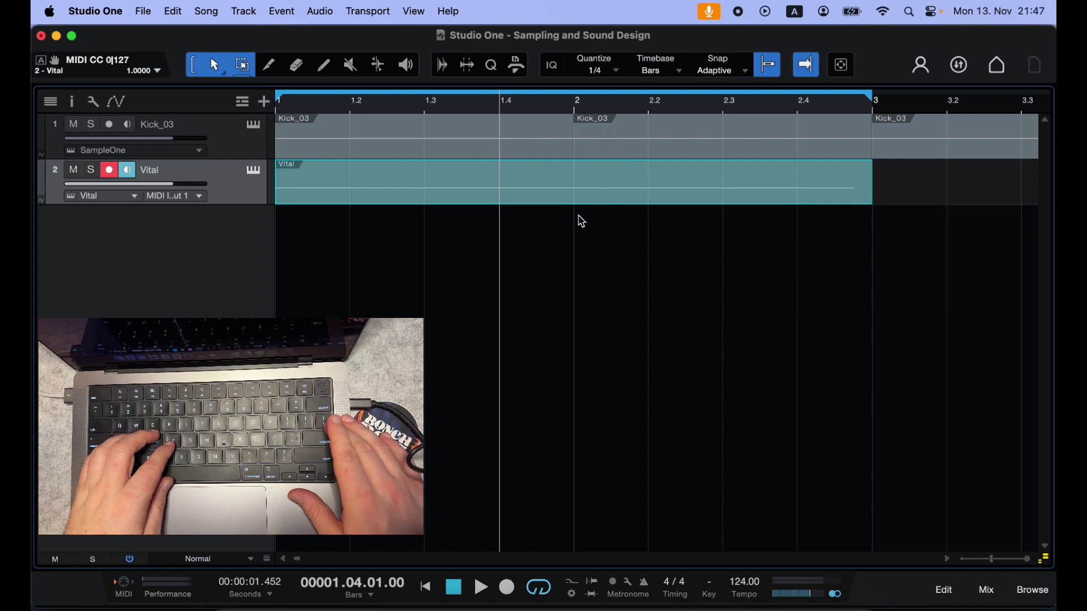
key(f)
key(f)
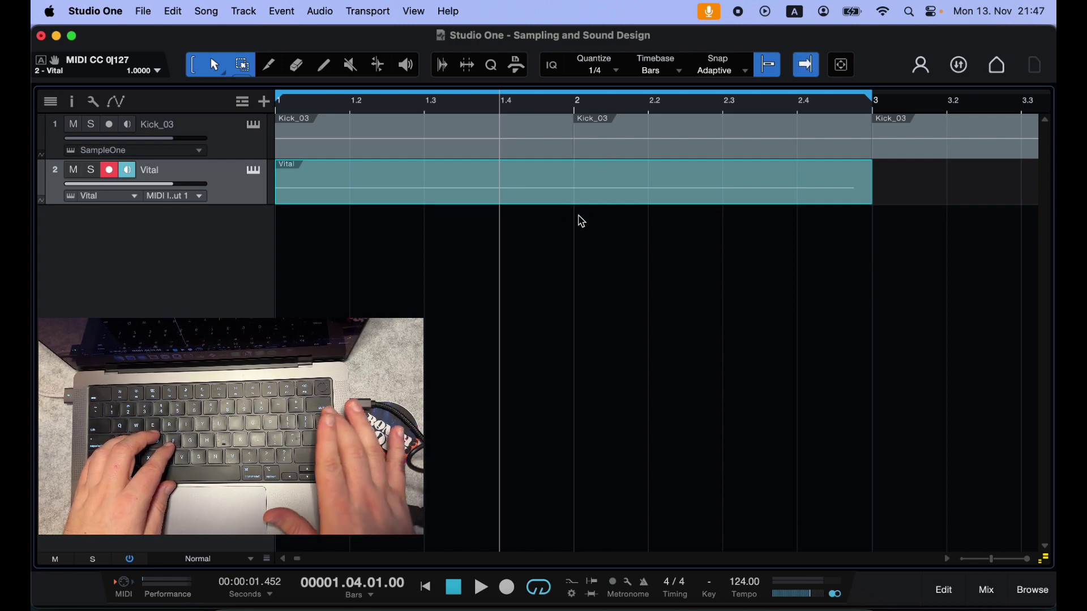
key(f)
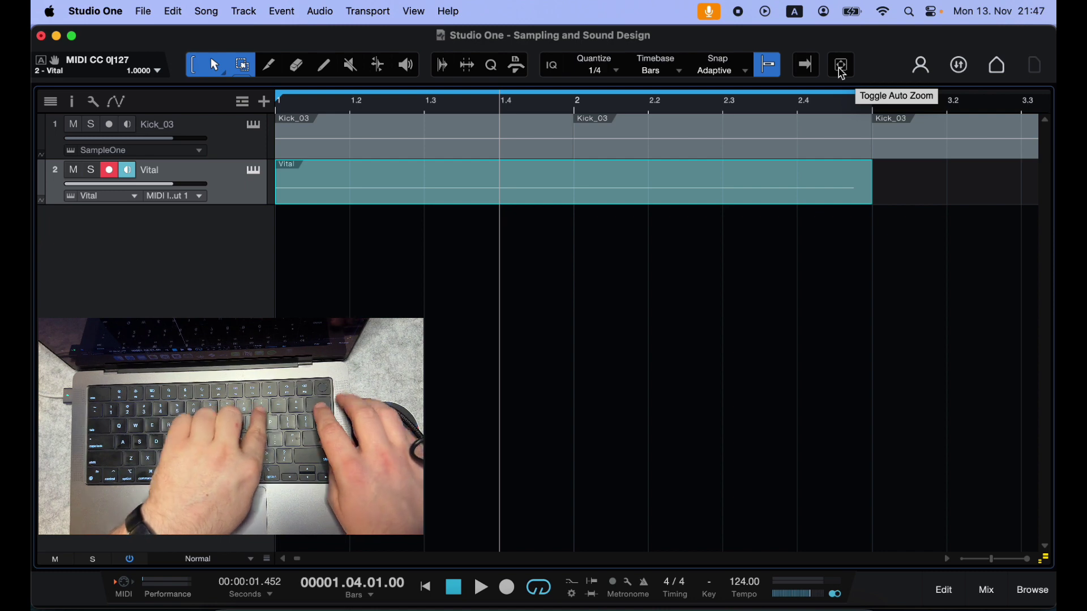
Step: Return the playhead to the song start and toggle the loop off and back on
key(comma)
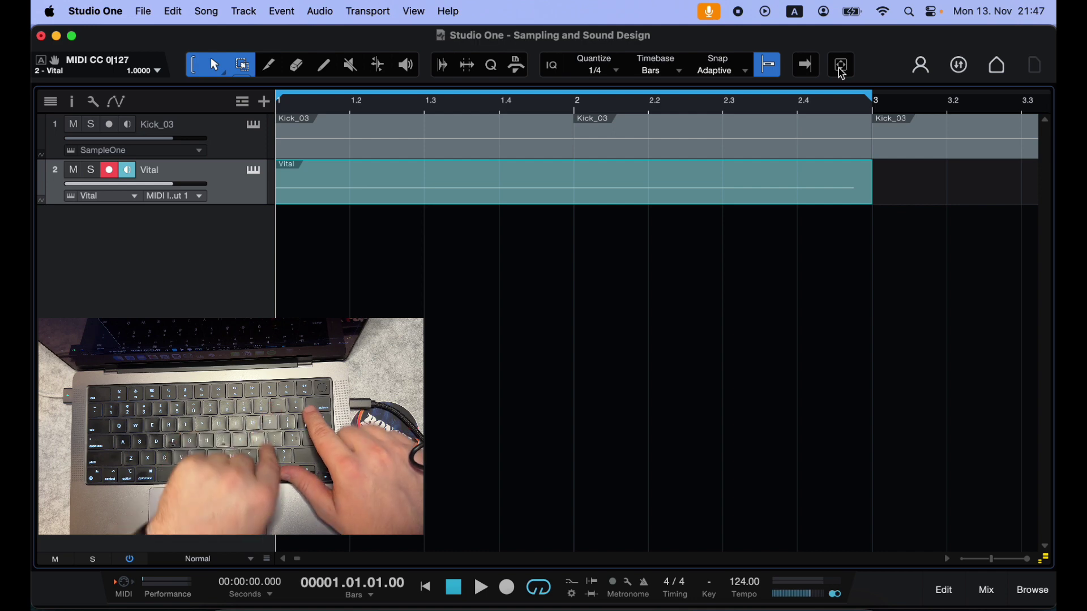
key(slash)
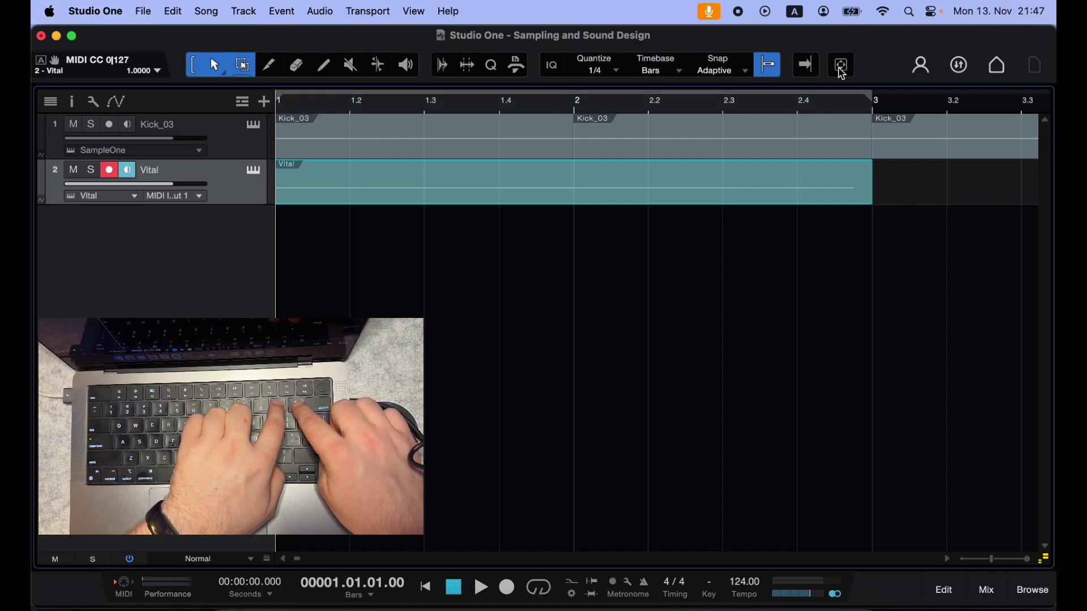
key(slash)
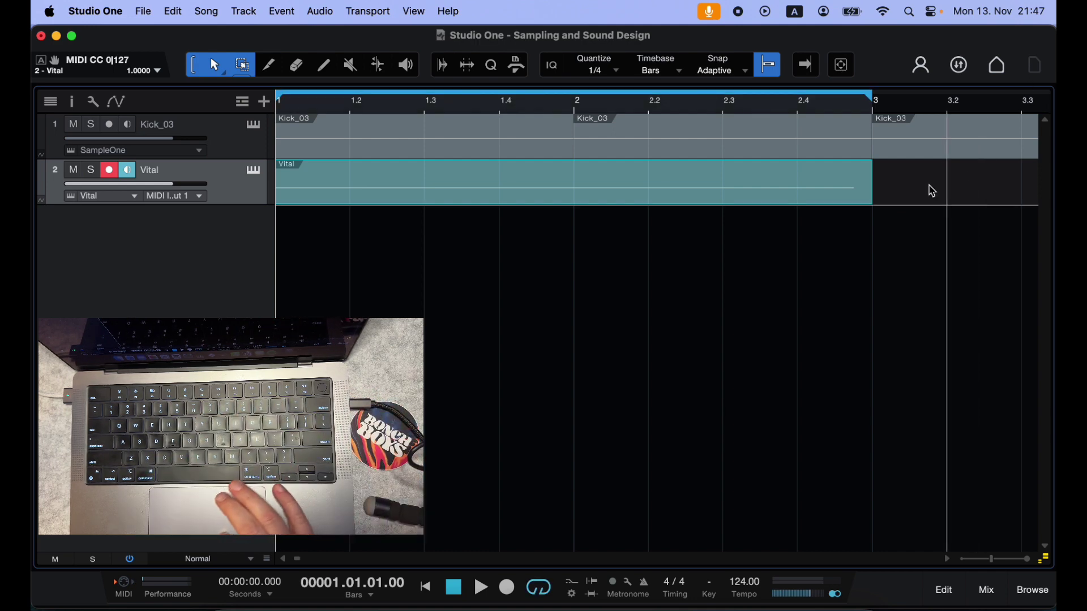
Step: Set the loop range to the Kick_03 event spanning bars 2 to 3, and toggle looping off and on
click(631, 157)
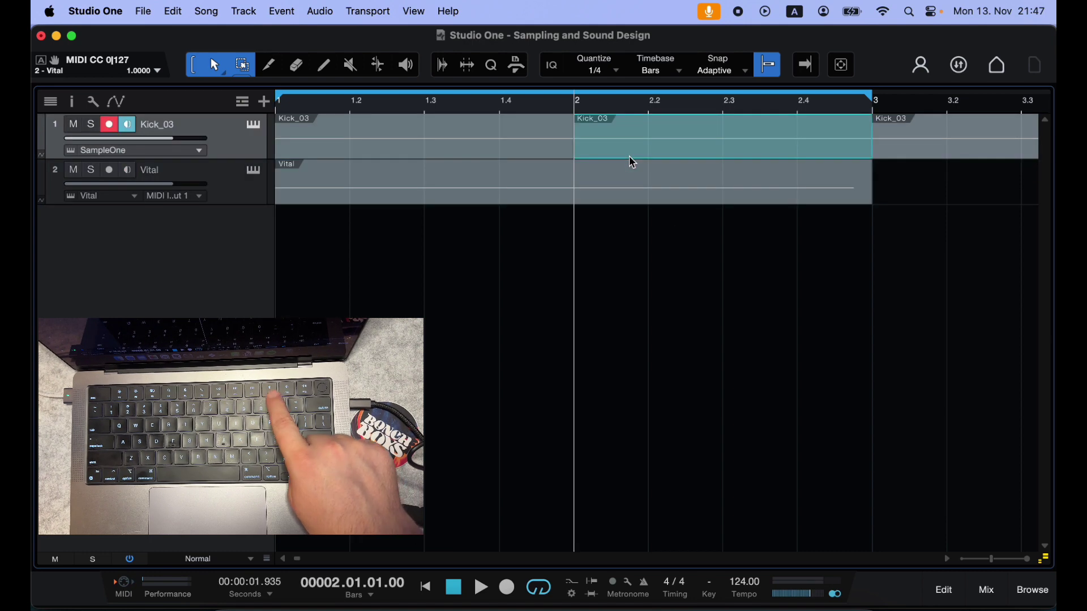
key(p)
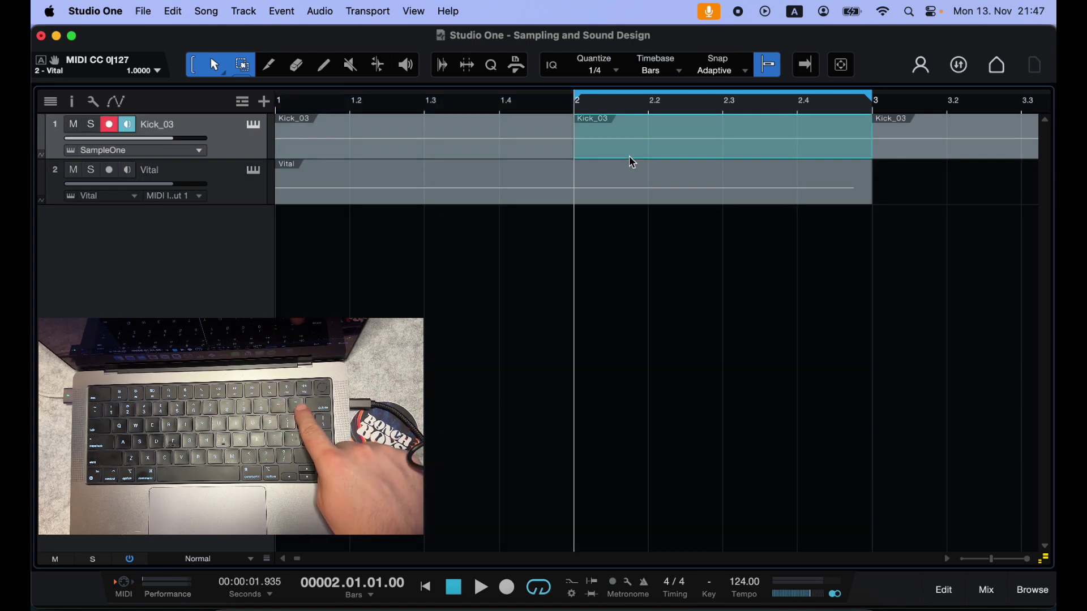
key(slash)
key(slash)
key(slash)
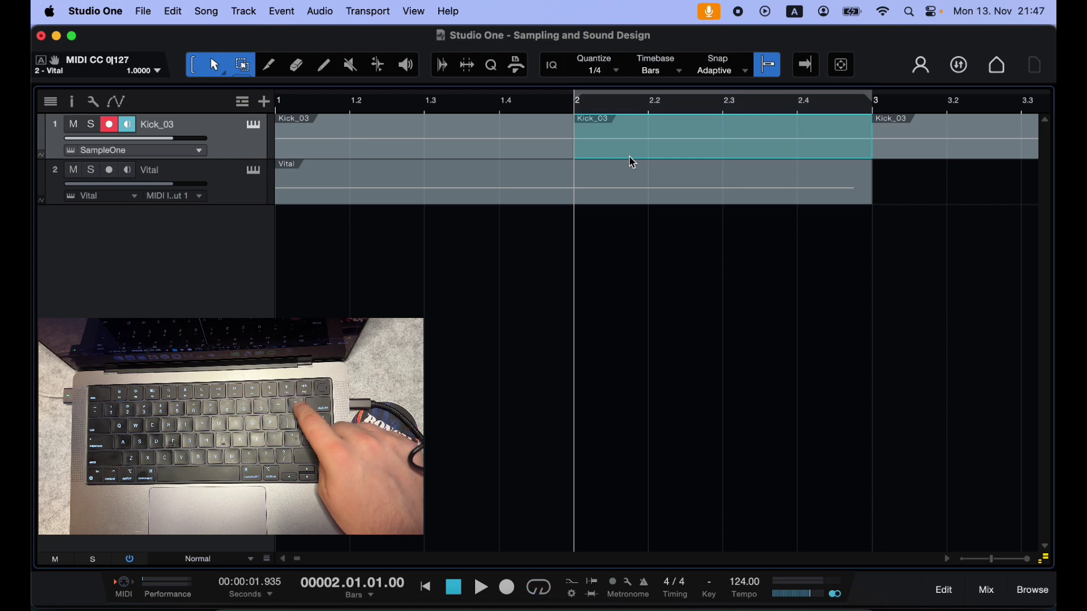
key(slash)
key(slash)
key(slash)
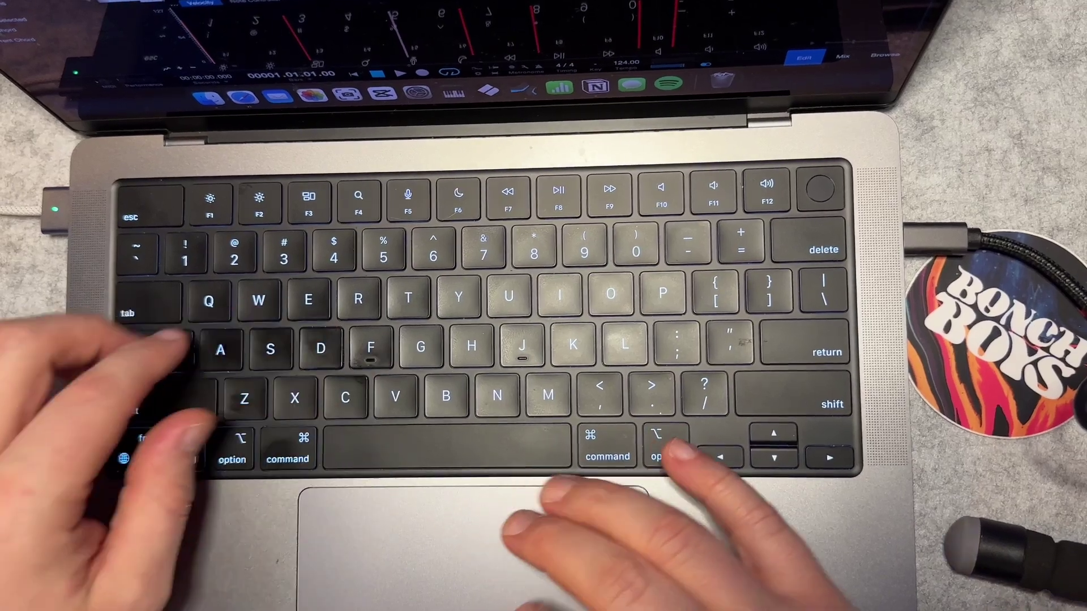
key(alt)
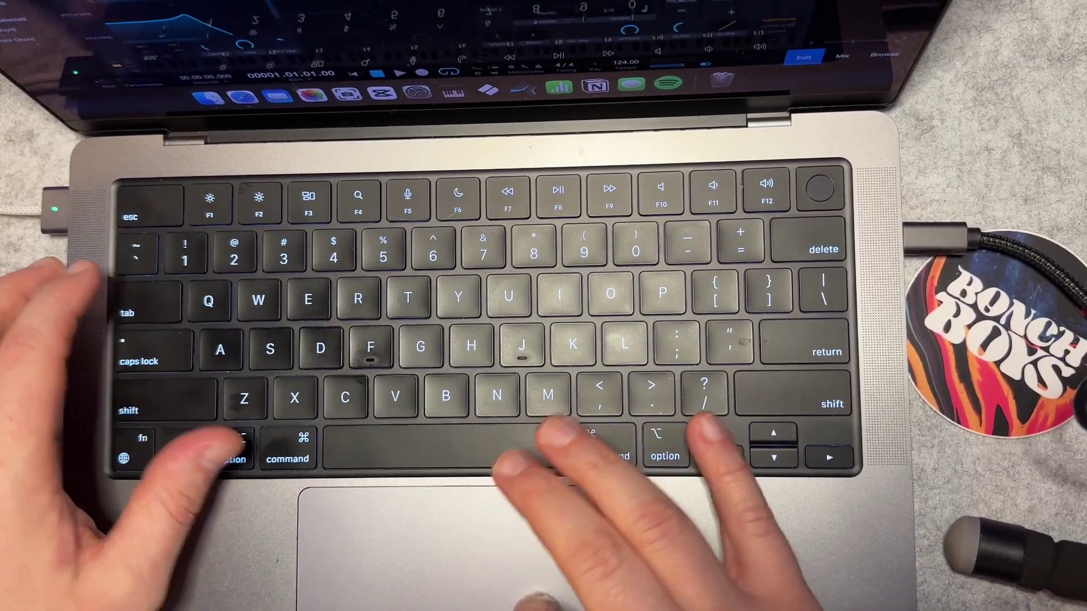